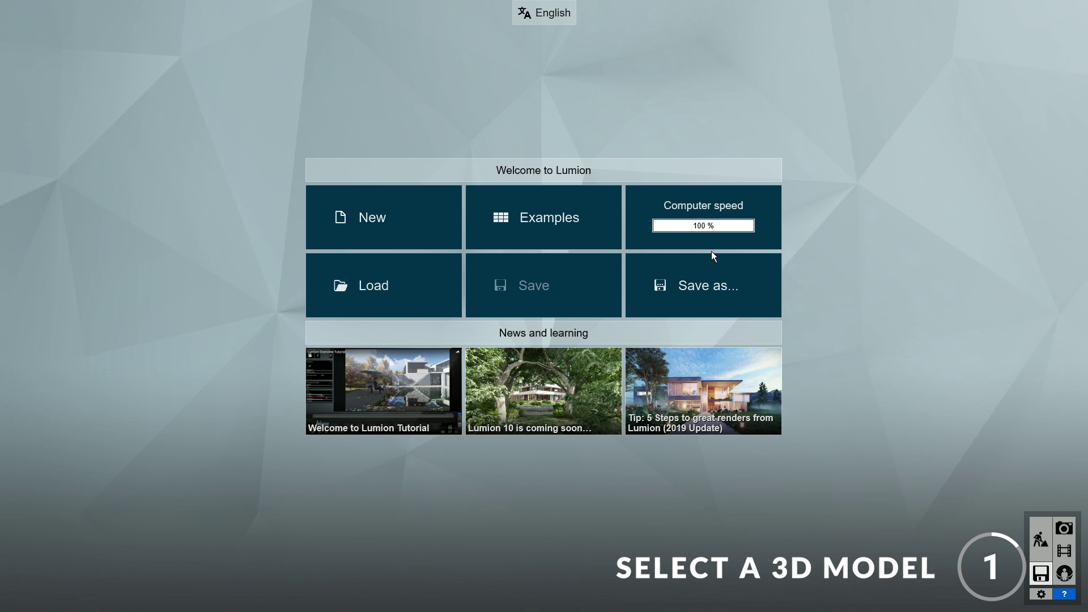
- Create a new project that imports the SketchUp model My Project into the street-corner template with palm trees and roads
{"action": "left_click", "coordinate": [386, 211]}
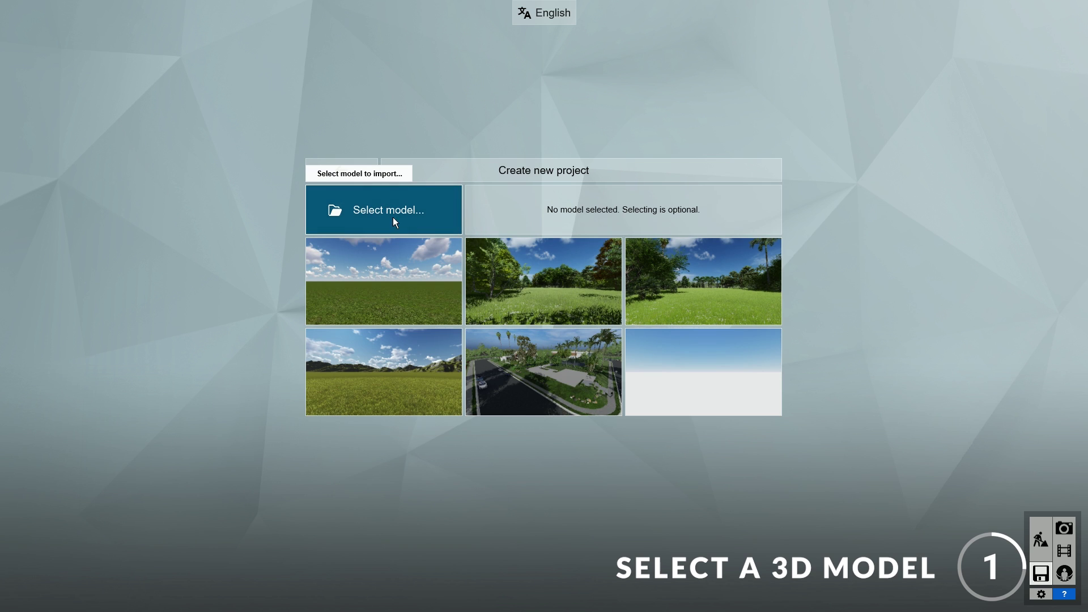
{"action": "left_click", "coordinate": [416, 206]}
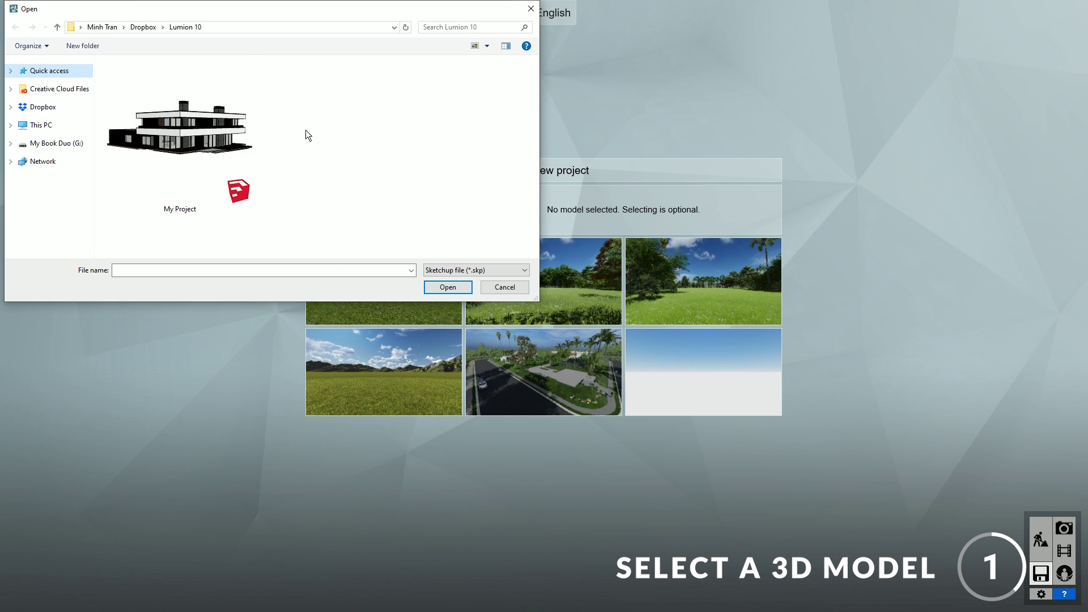
{"action": "left_click", "coordinate": [463, 267]}
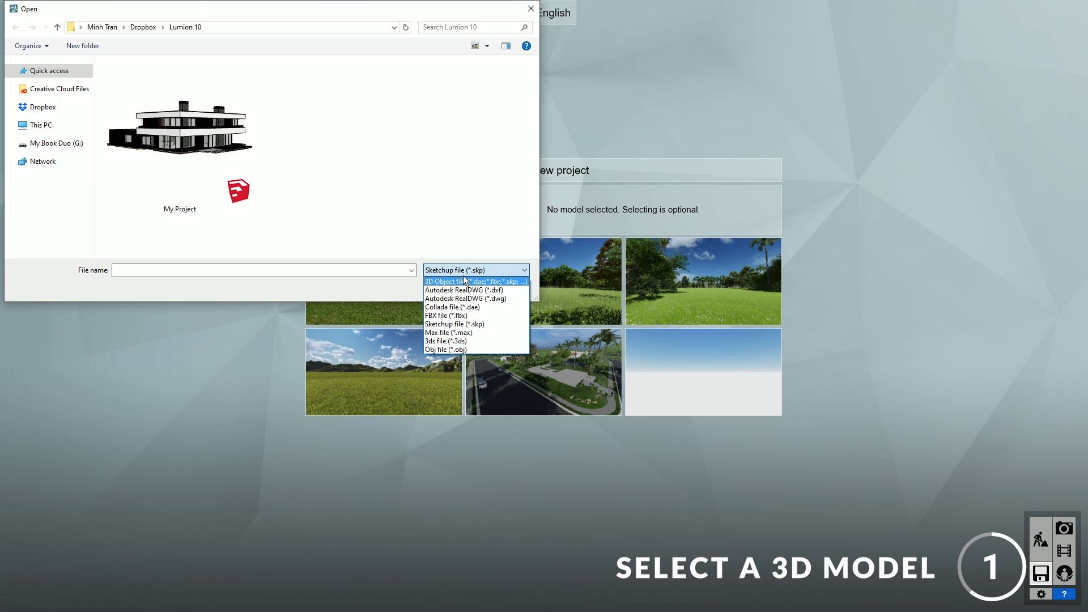
{"action": "left_click", "coordinate": [462, 269]}
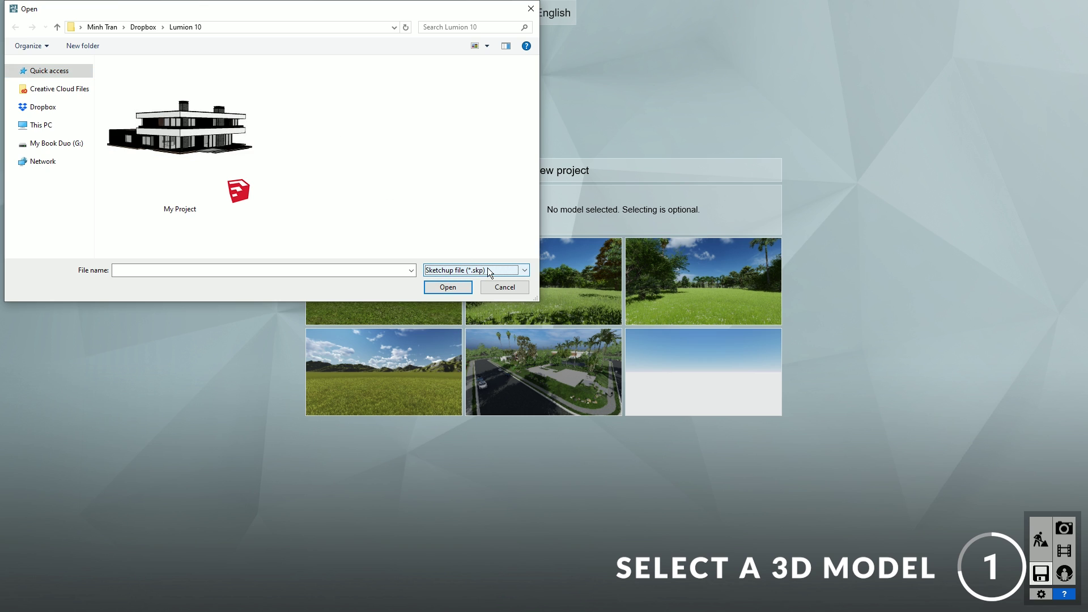
{"action": "left_click", "coordinate": [216, 148]}
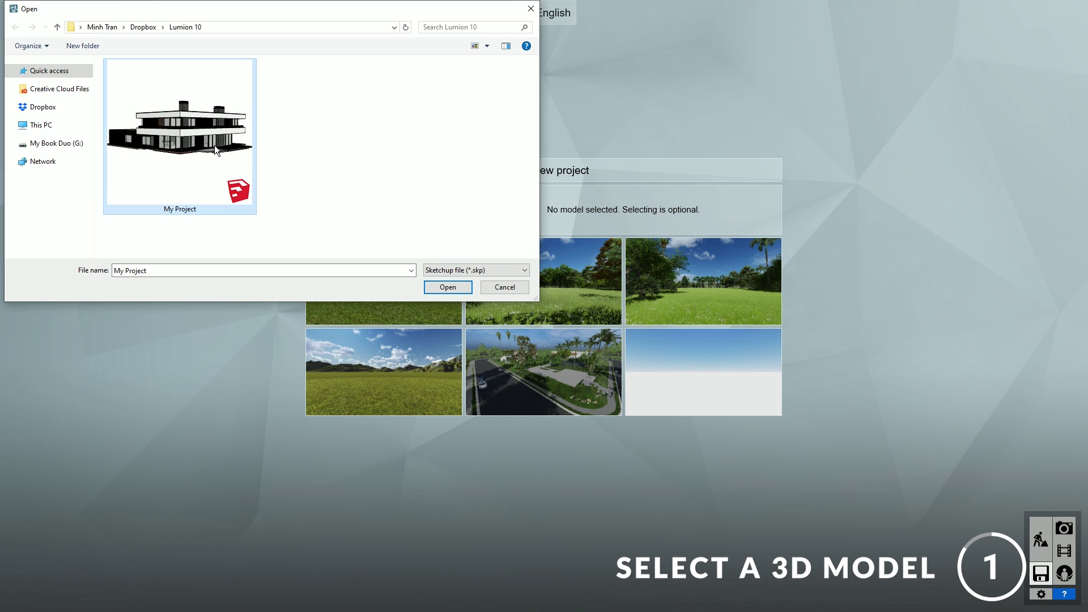
{"action": "left_click", "coordinate": [448, 288]}
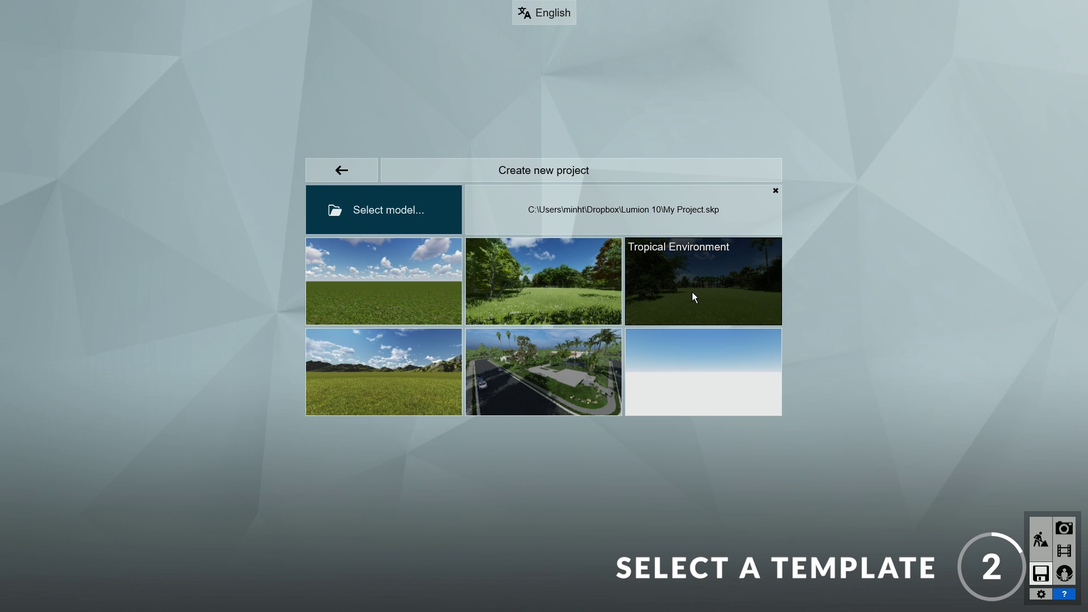
{"action": "left_click", "coordinate": [569, 373]}
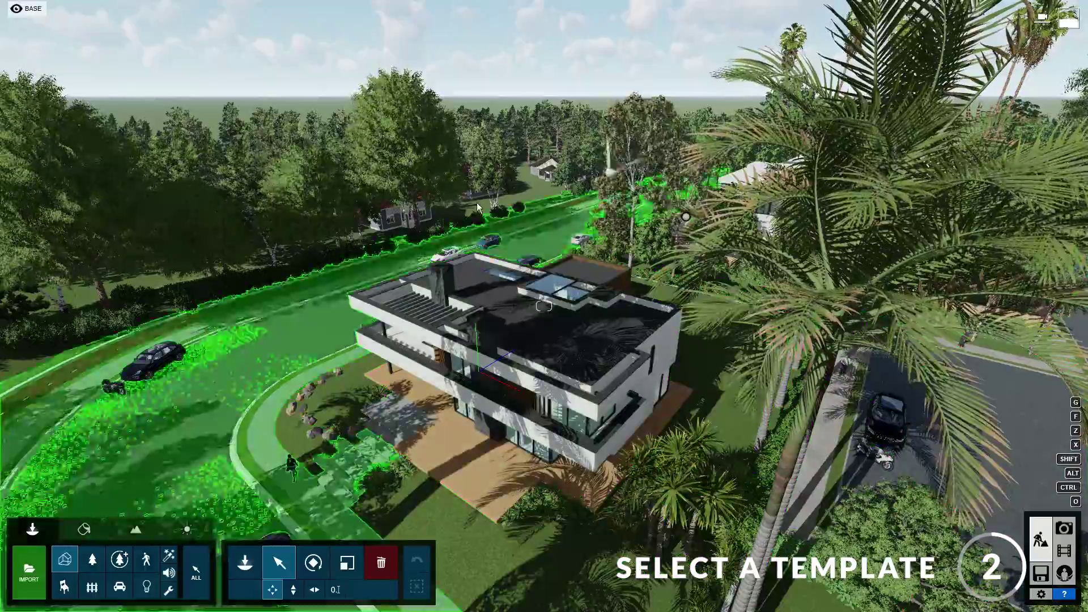
- Try moving the imported house backwards on its lot from a front view, and undo the move
{"action": "key", "text": "e"}
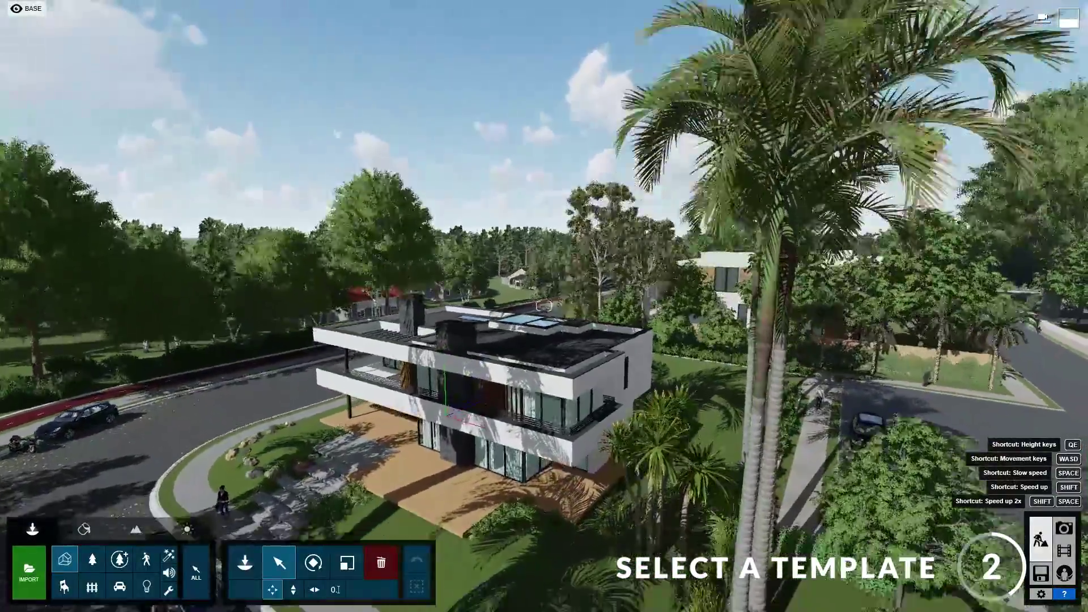
{"action": "key", "text": "a"}
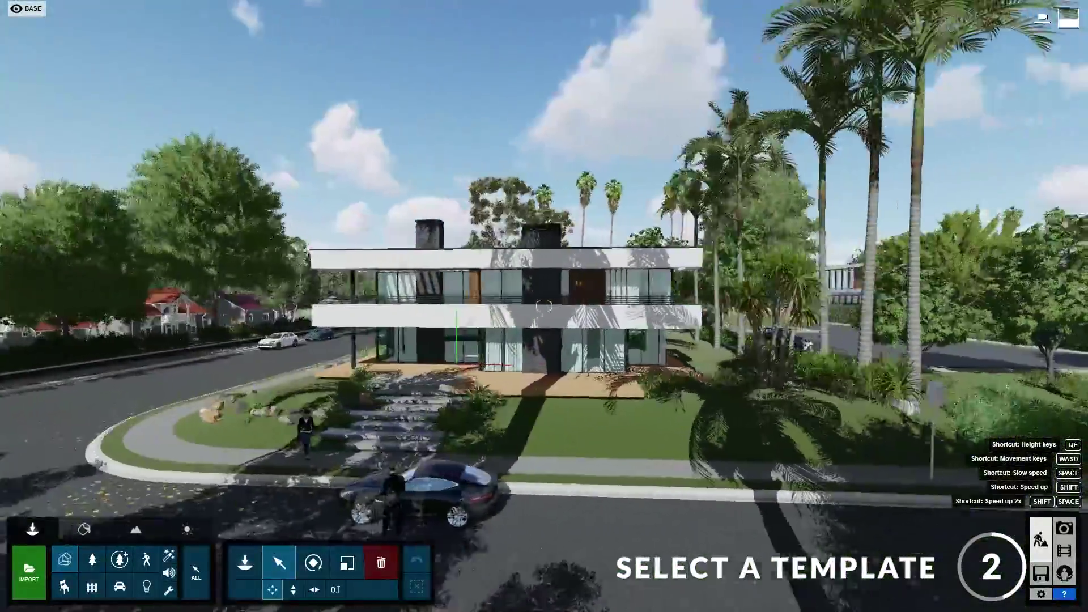
{"action": "key", "text": "w"}
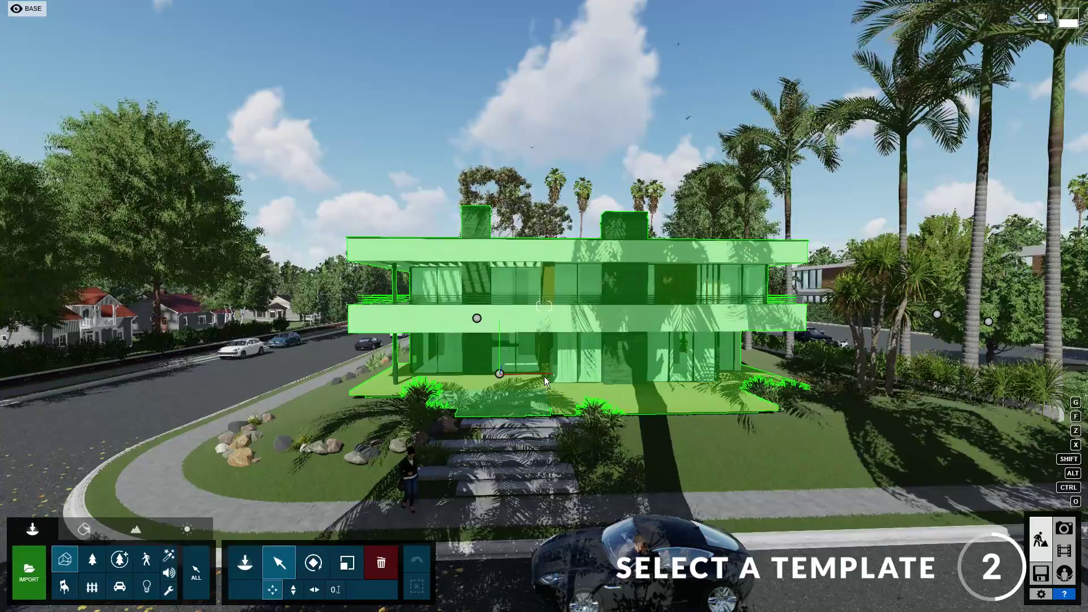
{"action": "left_click", "coordinate": [520, 380]}
{"action": "left_click_drag", "start_coordinate": [520, 380], "coordinate": [502, 361]}
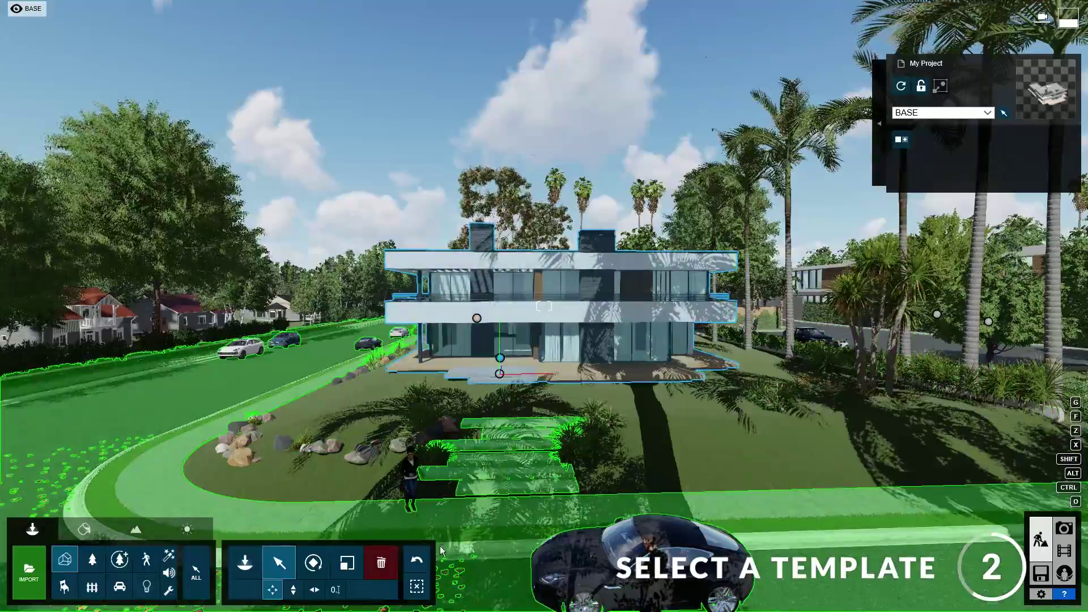
{"action": "left_click", "coordinate": [417, 561]}
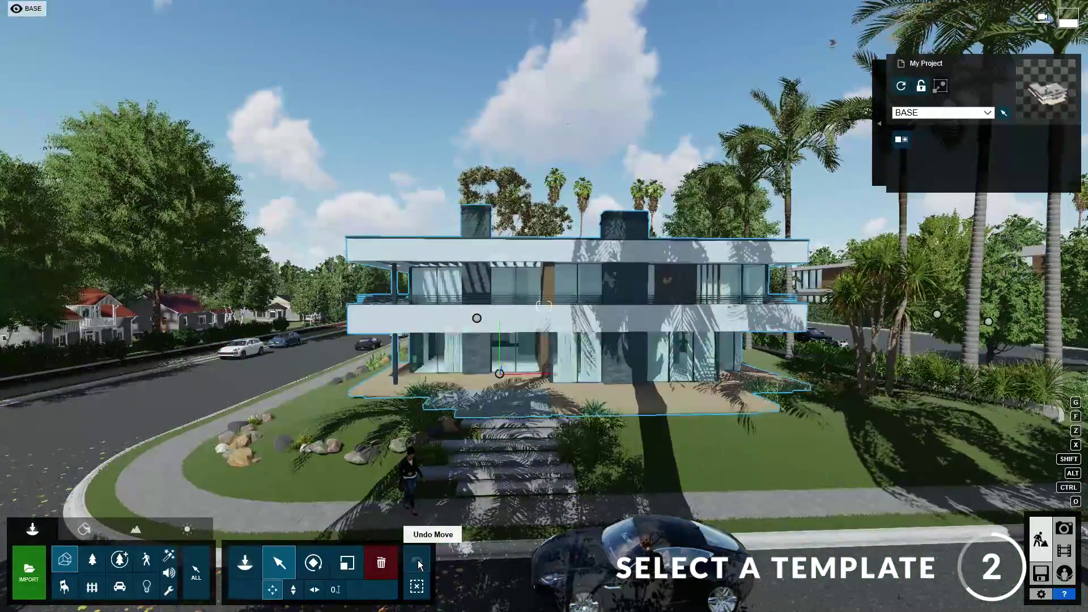
- Examine the house and its surroundings from the street corner, near the ground and from farther back
{"action": "key", "text": "a"}
{"action": "right_click_drag", "start_coordinate": [544, 306], "coordinate": [731, 306]}
{"action": "key", "text": "s"}
{"action": "key", "text": "e"}
{"action": "key", "text": "w"}
{"action": "right_click_drag", "start_coordinate": [544, 306], "coordinate": [544, 250]}
{"action": "key", "text": "q"}
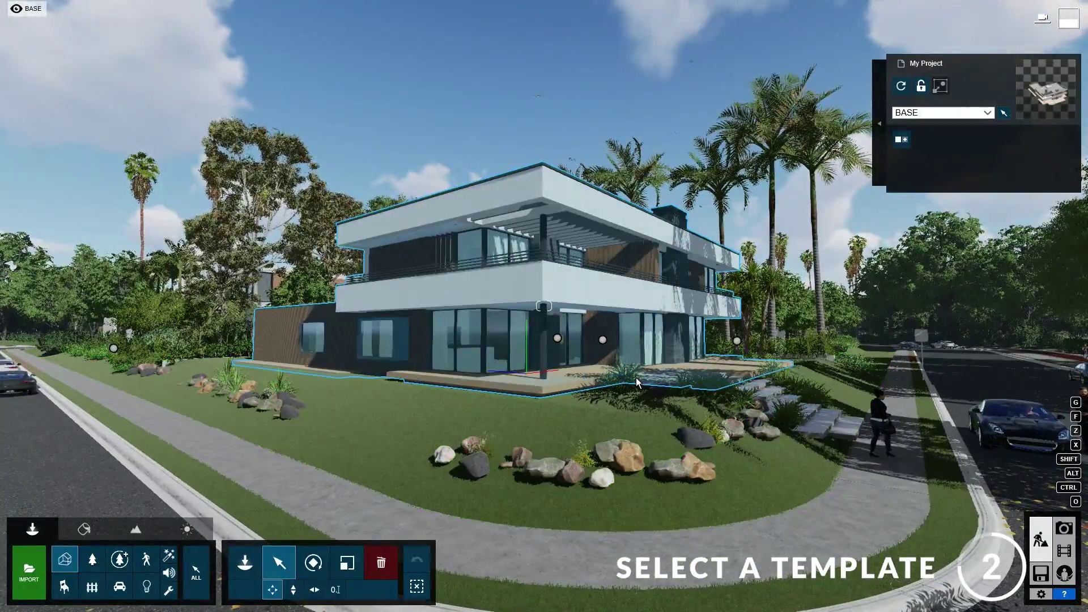
{"action": "key", "text": "d"}
{"action": "right_click_drag", "start_coordinate": [636, 382], "coordinate": [619, 381]}
{"action": "key", "text": "s"}
{"action": "key", "text": "d"}
{"action": "right_click_drag", "start_coordinate": [544, 306], "coordinate": [508, 318]}
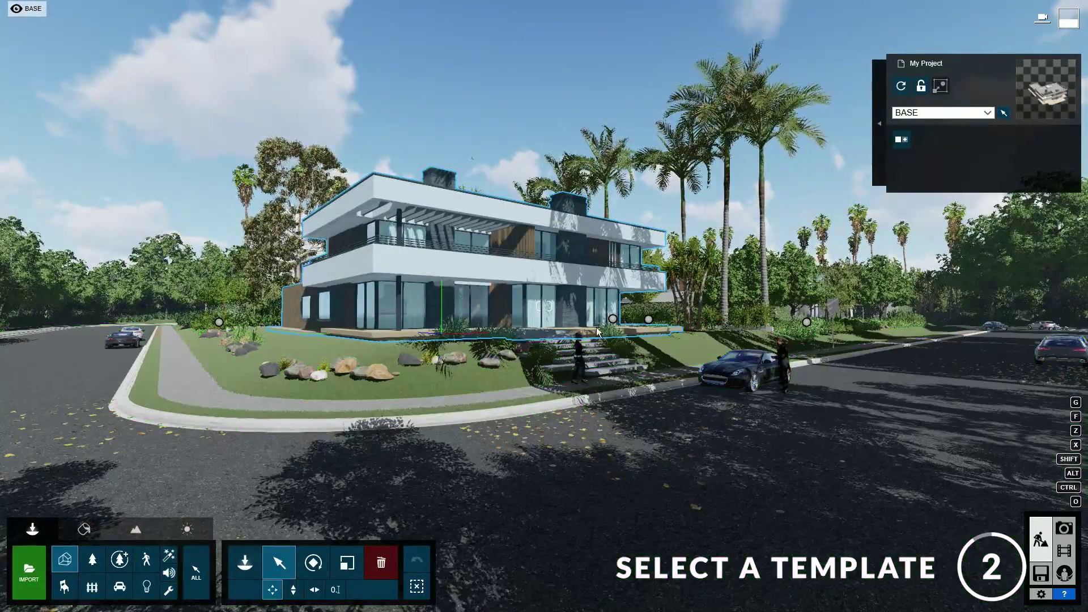
{"action": "right_click_drag", "start_coordinate": [596, 332], "coordinate": [510, 349]}
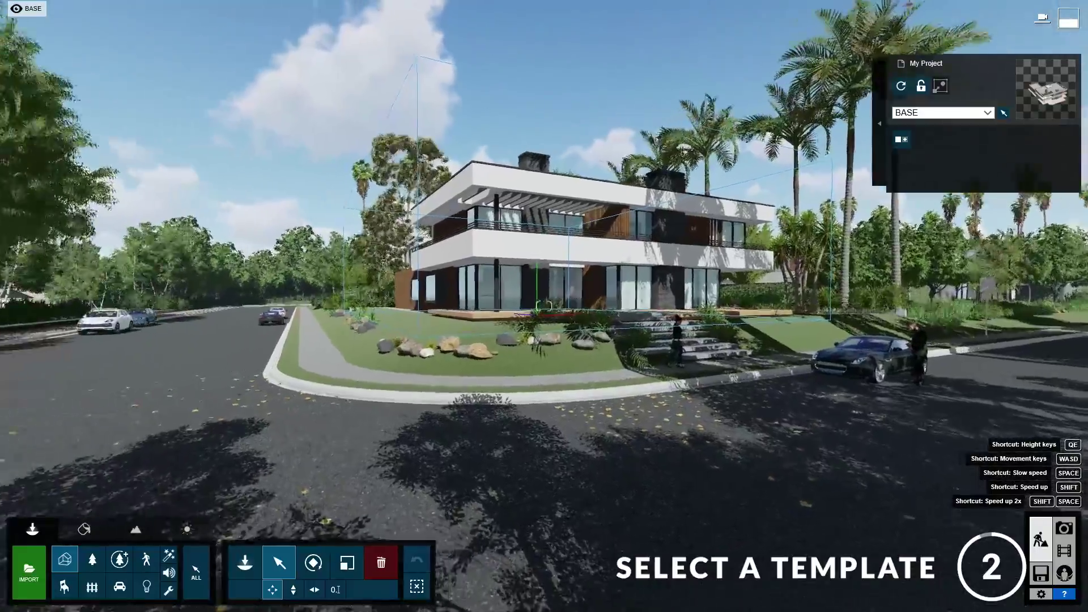
{"action": "right_click_drag", "start_coordinate": [543, 305], "coordinate": [595, 271]}
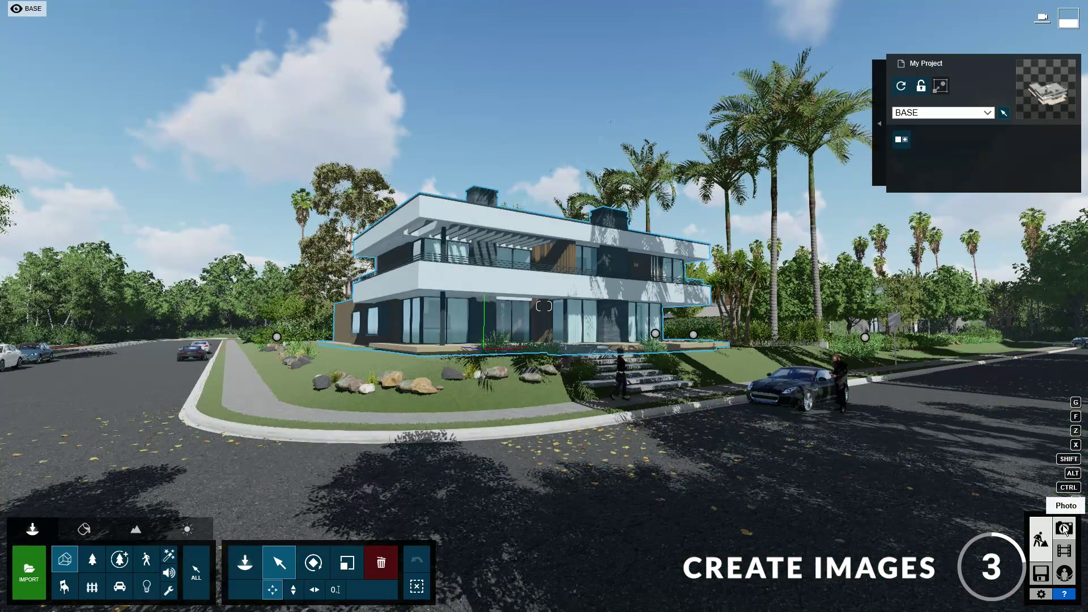
- Go to Photo mode and look through the template's photos 1 to 4 from their stored cameras
{"action": "left_click", "coordinate": [1064, 529]}
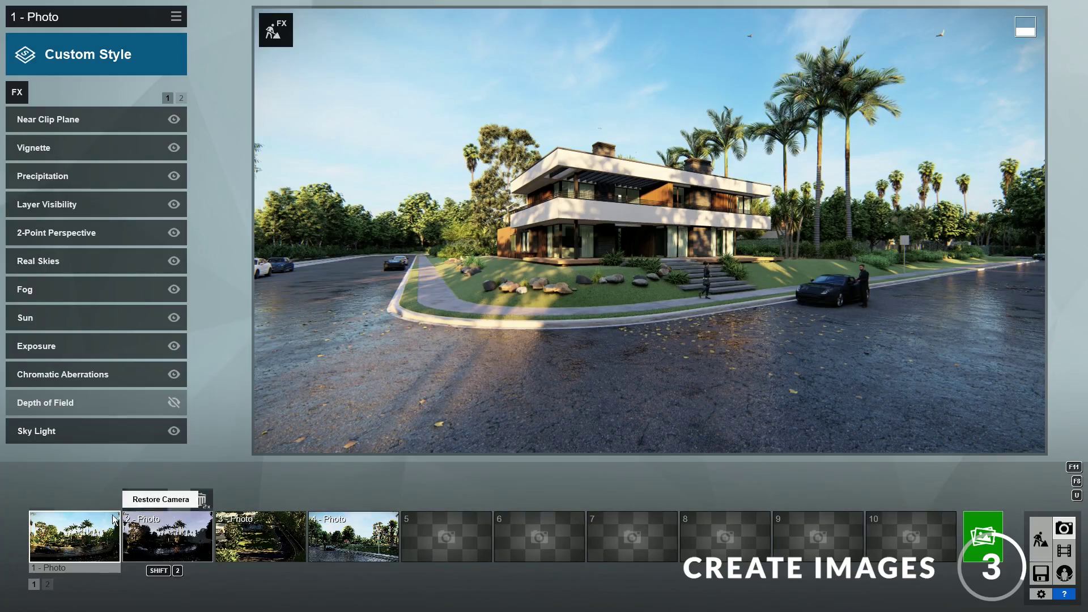
{"action": "left_click", "coordinate": [66, 545]}
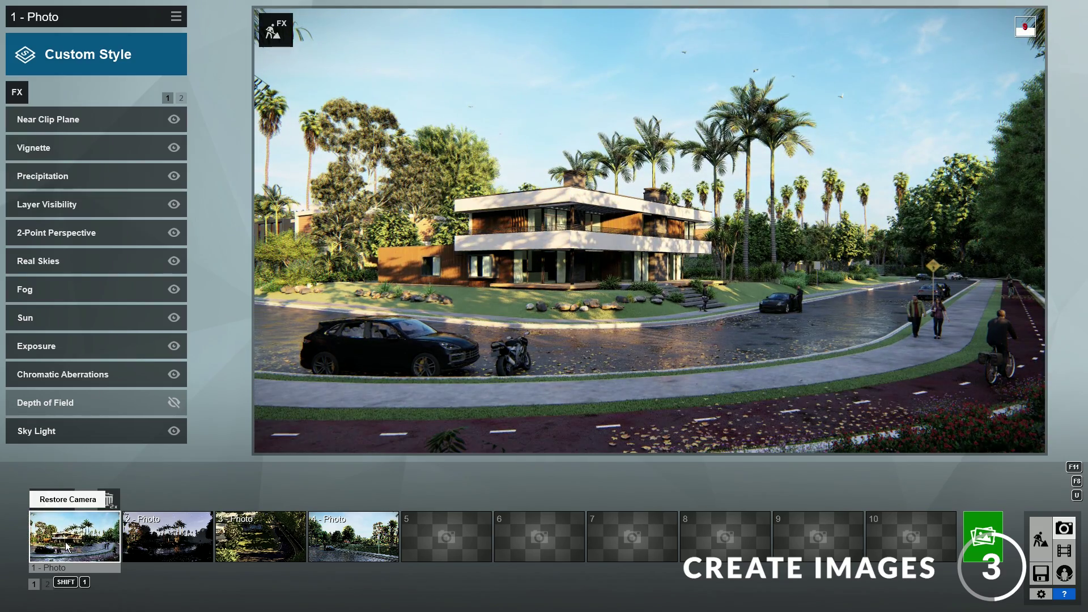
{"action": "left_click", "coordinate": [159, 545]}
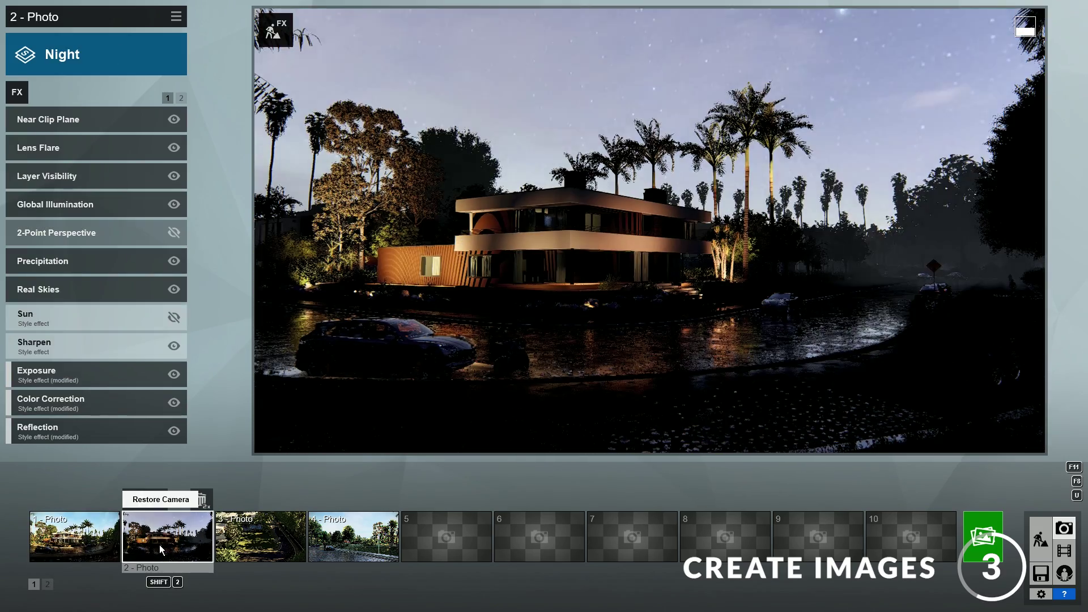
{"action": "left_click", "coordinate": [235, 554]}
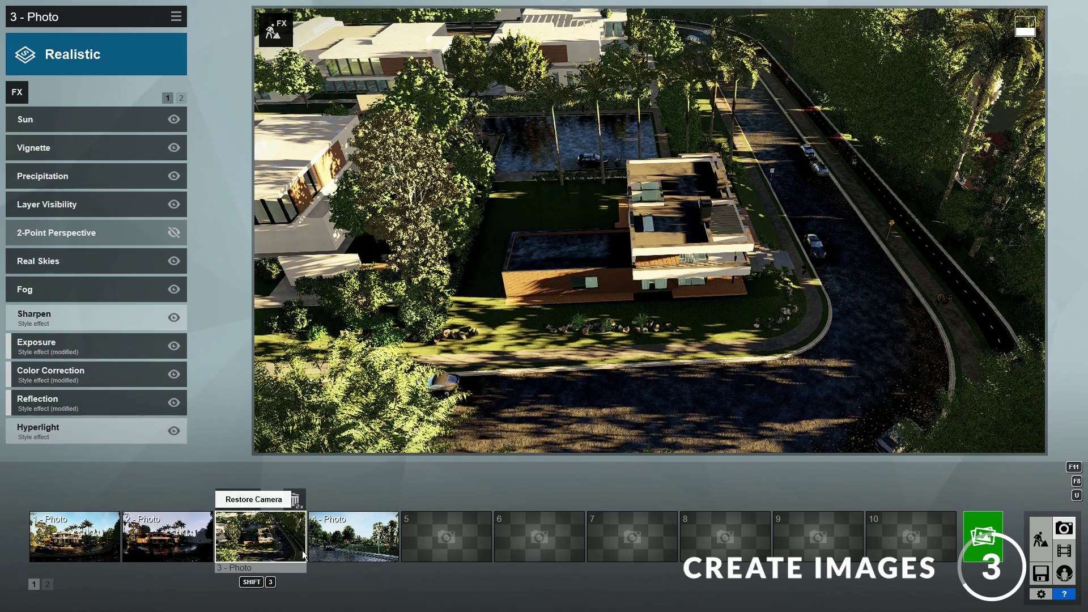
{"action": "left_click", "coordinate": [328, 543]}
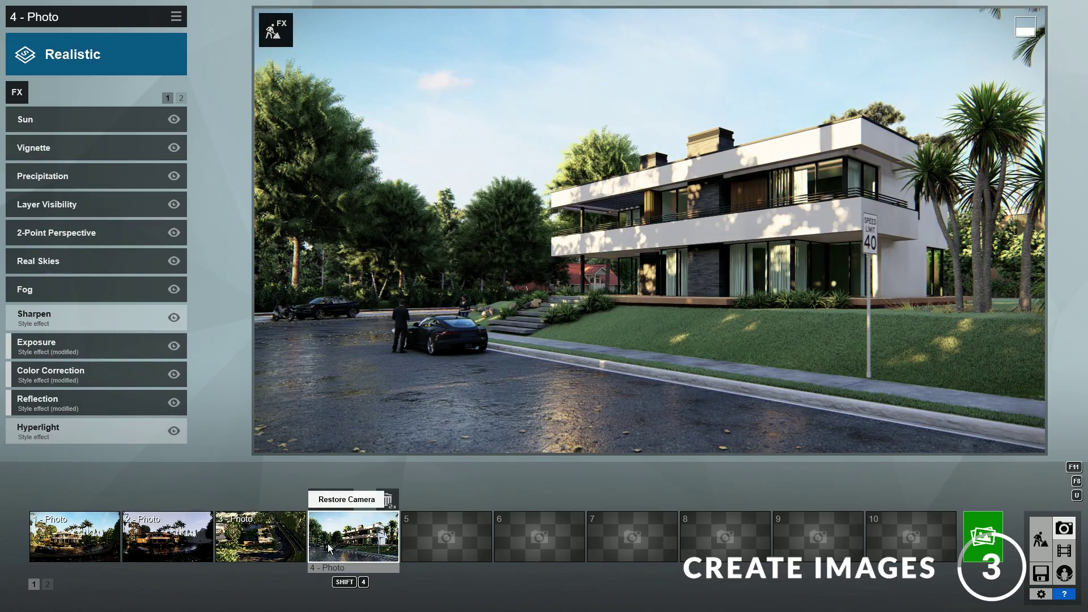
- Frame the house's front from the street at eye level, 1.60 m, and store the view as photo 5
{"action": "left_click", "coordinate": [437, 553]}
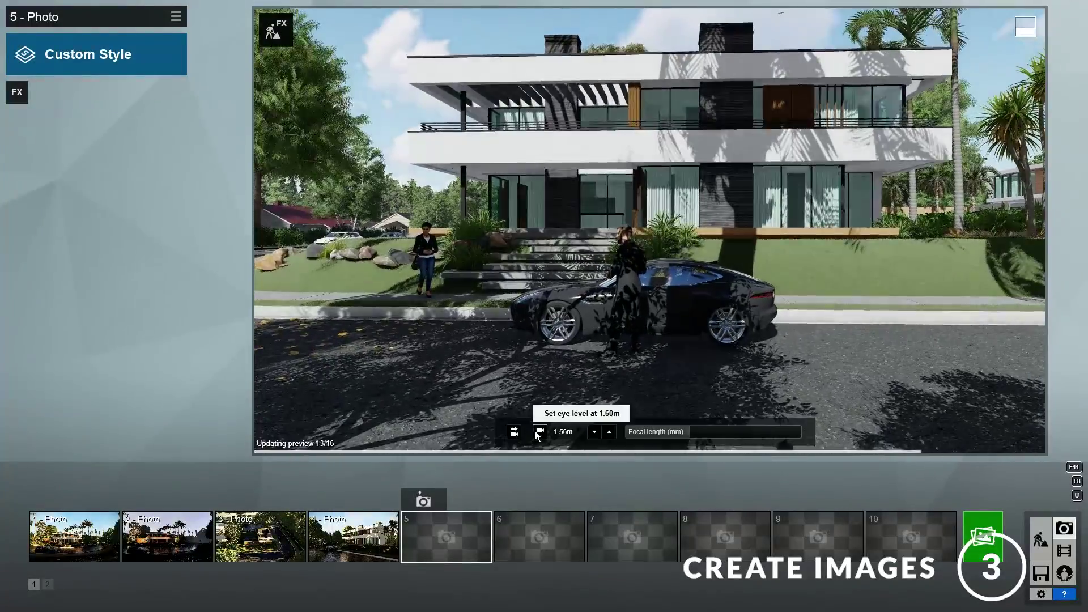
{"action": "left_click", "coordinate": [539, 431]}
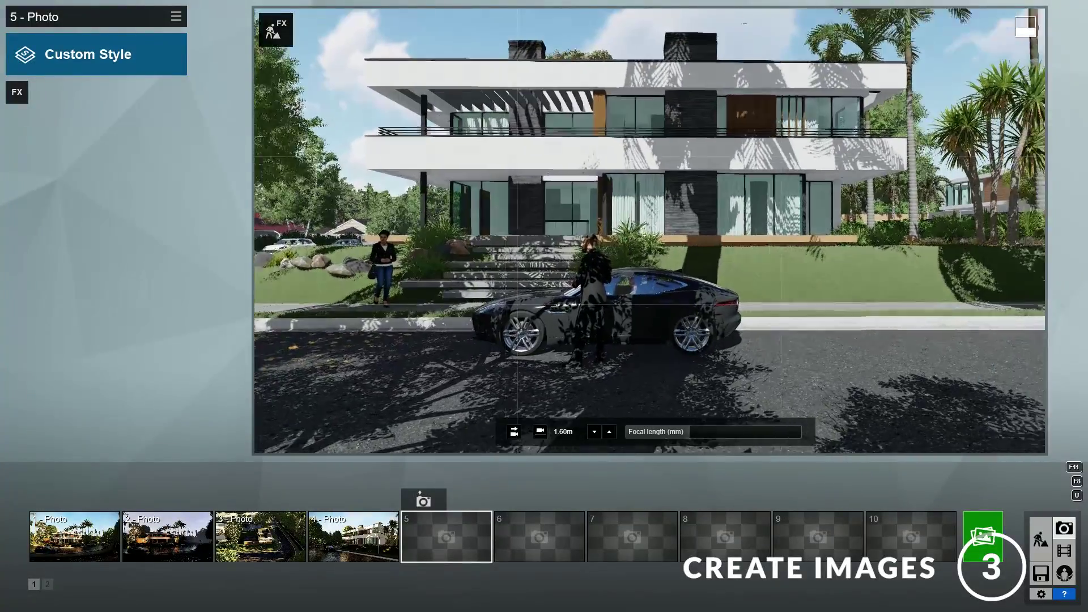
{"action": "left_click", "coordinate": [430, 499]}
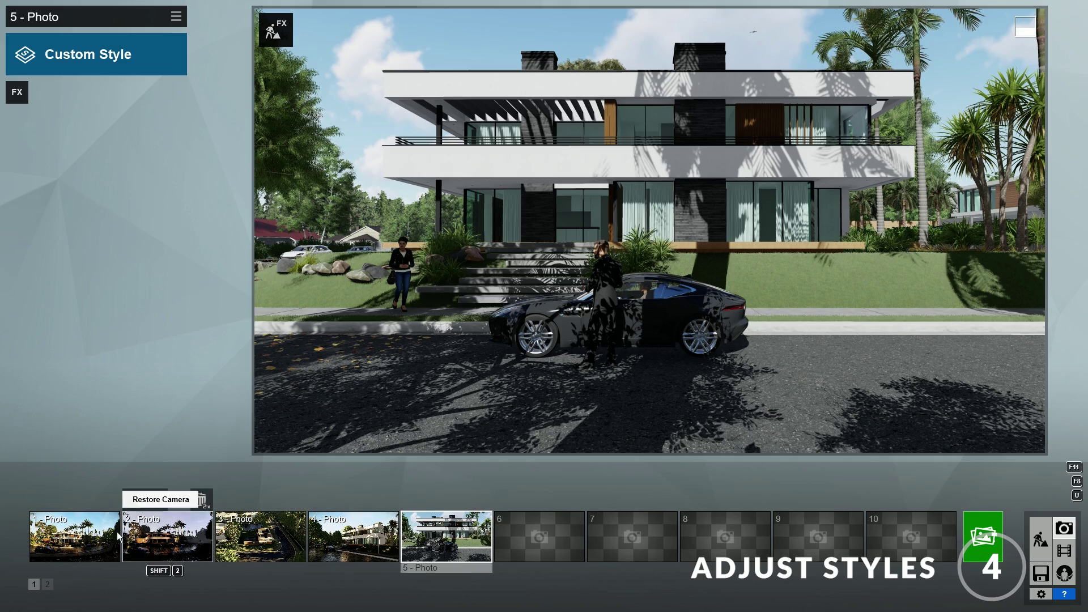
- Change photo 1's Real Skies effect to the purple-pink Sunset sky and adjust its heading and brightness
{"action": "left_click", "coordinate": [66, 532]}
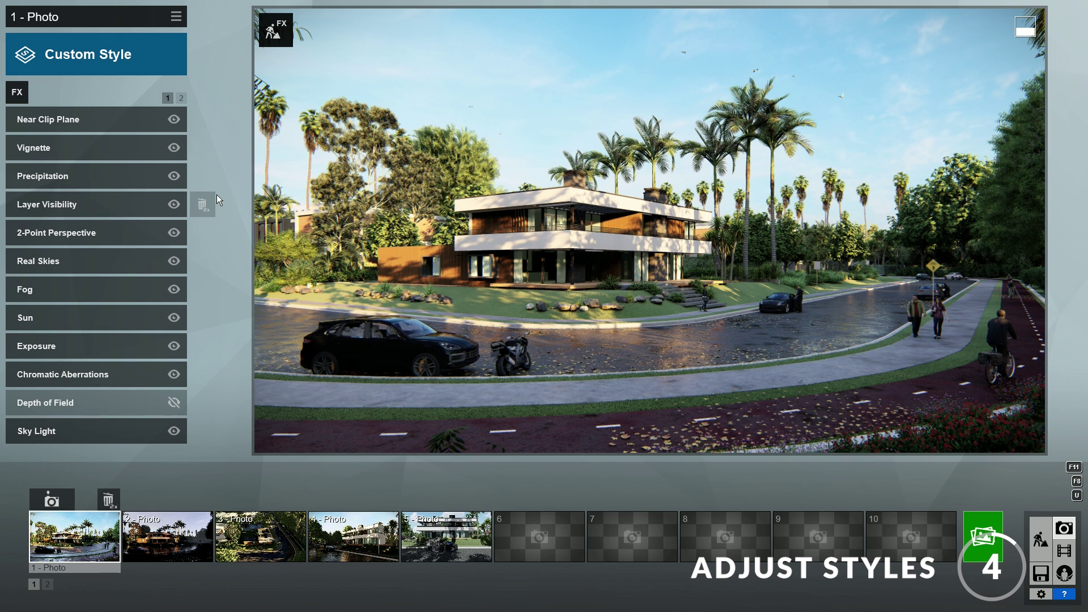
{"action": "left_click", "coordinate": [80, 265]}
{"action": "left_click", "coordinate": [80, 265]}
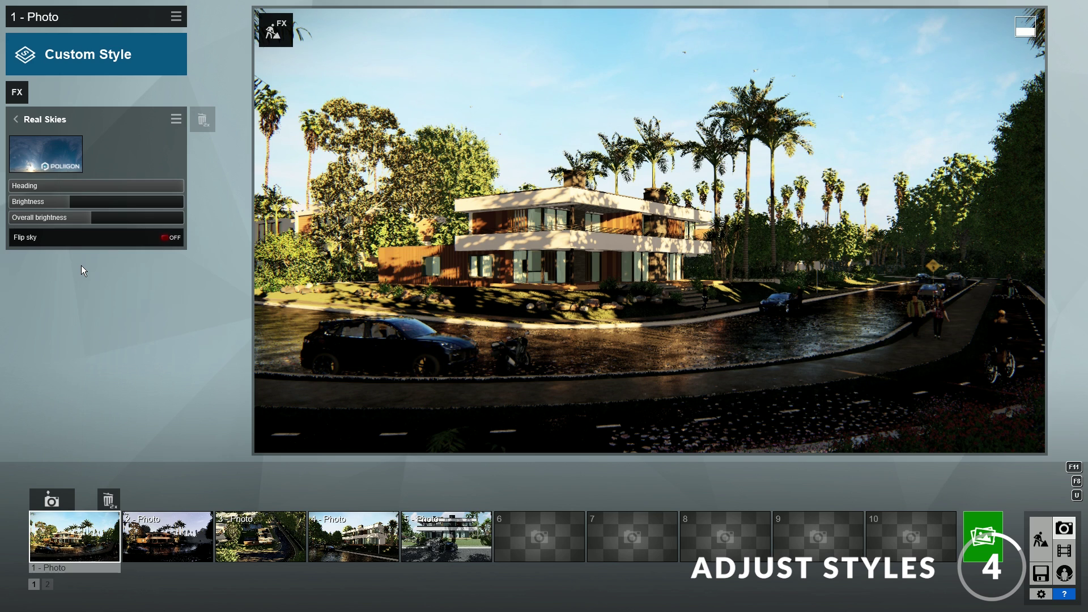
{"action": "left_click", "coordinate": [54, 159]}
{"action": "left_click", "coordinate": [626, 125]}
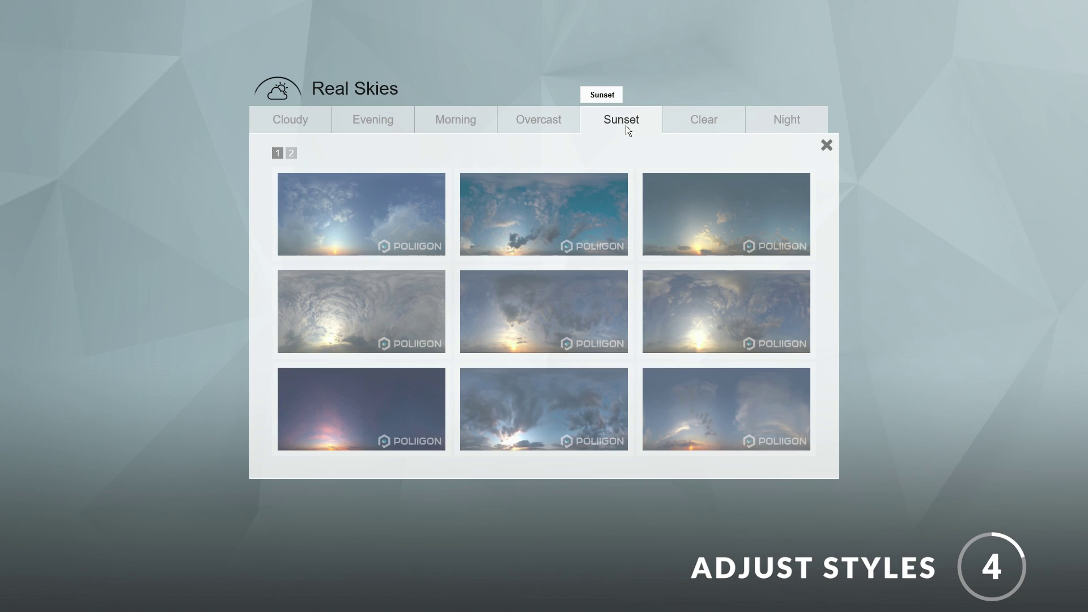
{"action": "left_click", "coordinate": [335, 404]}
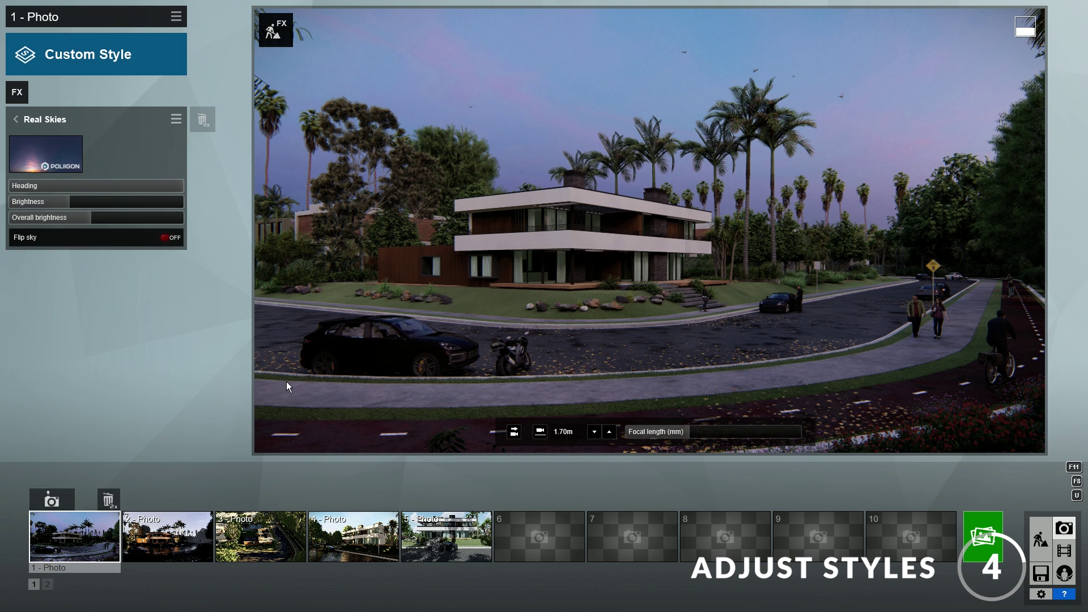
{"action": "mouse_move", "coordinate": [165, 186]}
{"action": "left_mouse_down"}
{"action": "mouse_move", "coordinate": [175, 187]}
{"action": "mouse_move", "coordinate": [93, 192]}
{"action": "mouse_move", "coordinate": [148, 186]}
{"action": "left_mouse_up"}
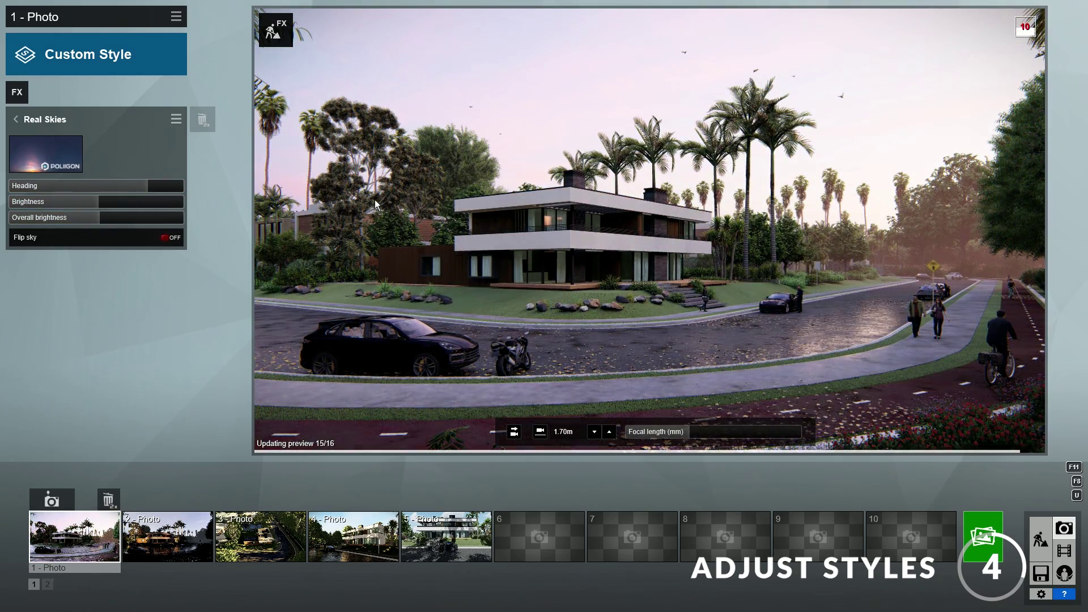
- Review photos 2, 3 and 4 in high-quality preview to compare their Night and Realistic styles
{"action": "left_click", "coordinate": [168, 542]}
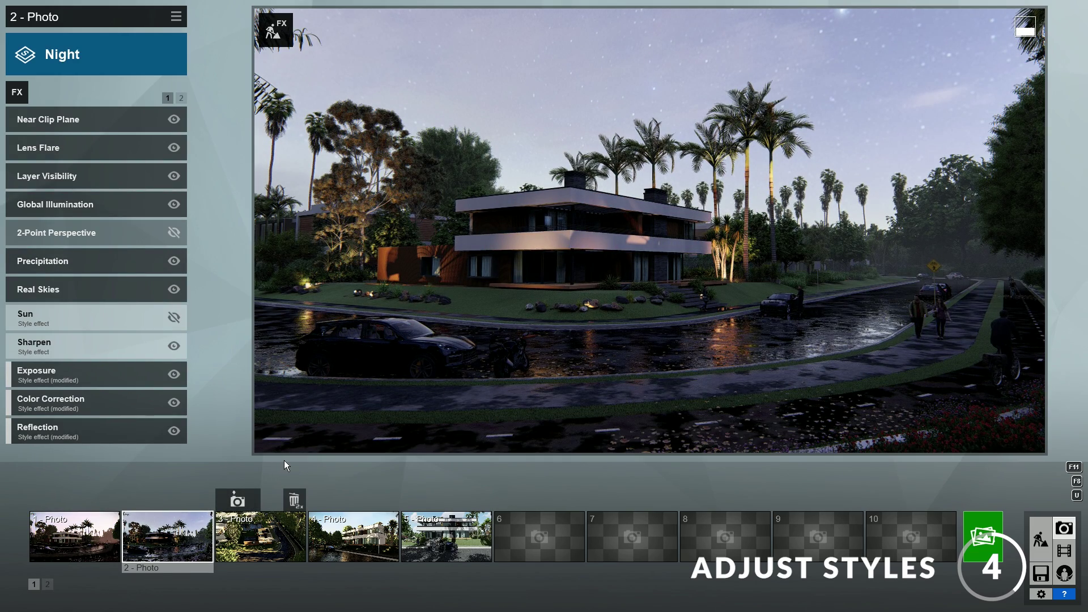
{"action": "left_click", "coordinate": [267, 531]}
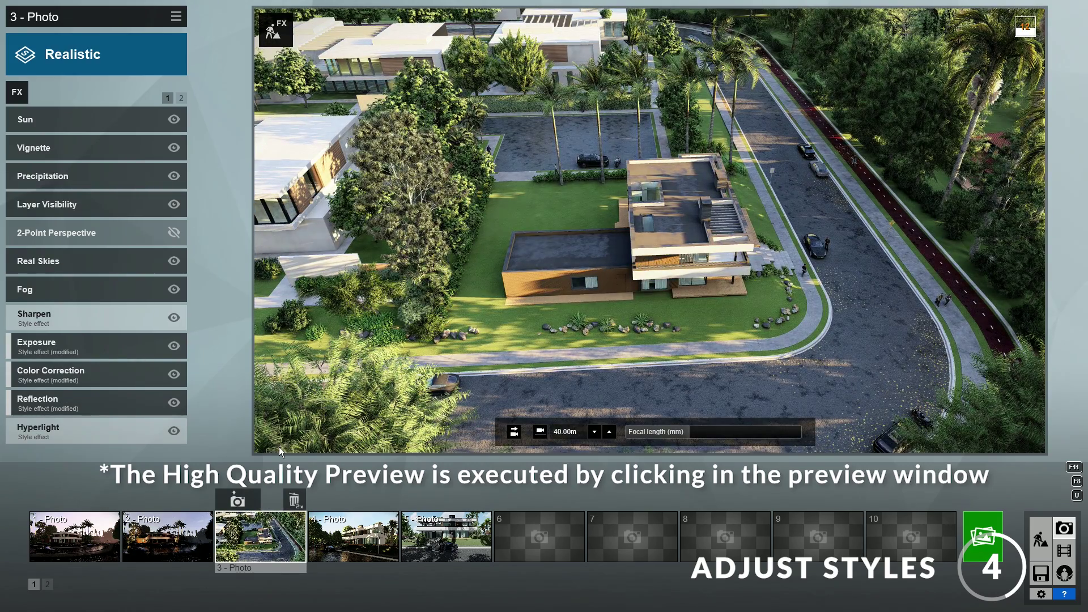
{"action": "left_click", "coordinate": [349, 534]}
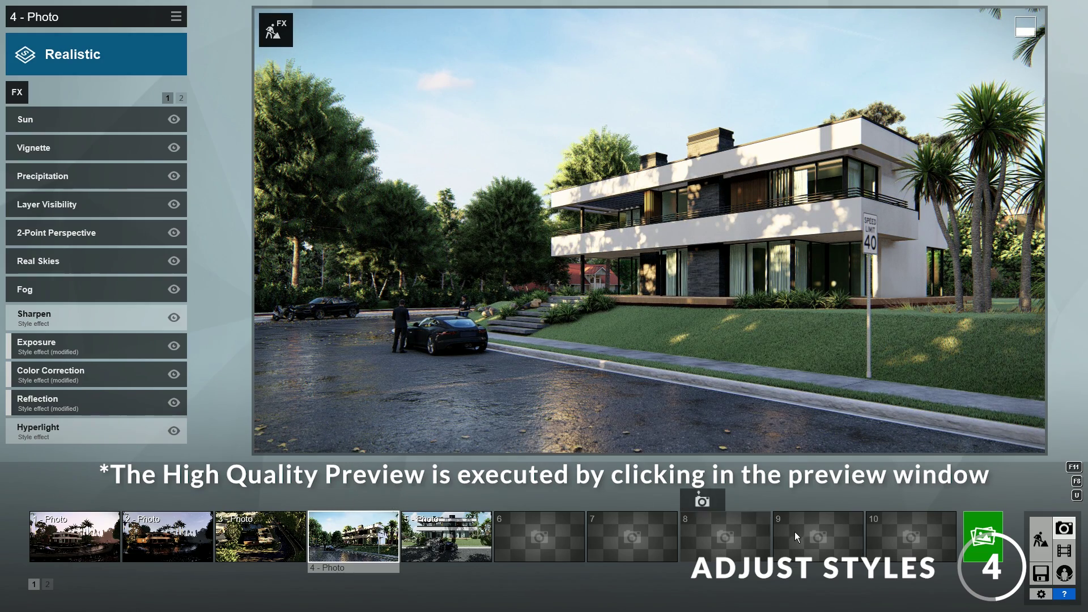
{"action": "left_click", "coordinate": [1041, 594]}
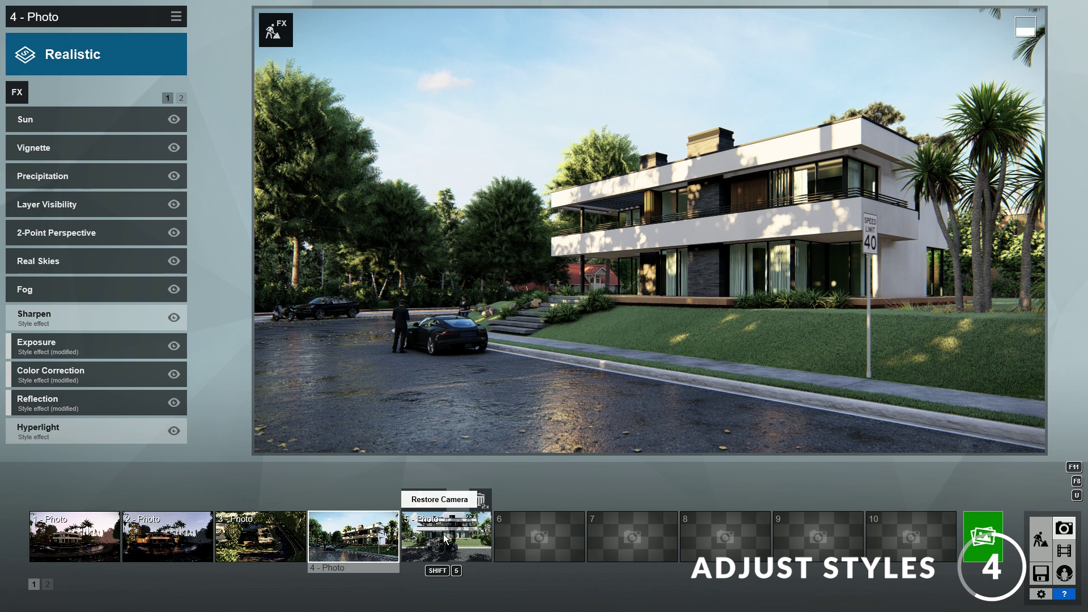
- Apply the Realistic style to photo 5, the street-level front view of the house
{"action": "left_click", "coordinate": [448, 541]}
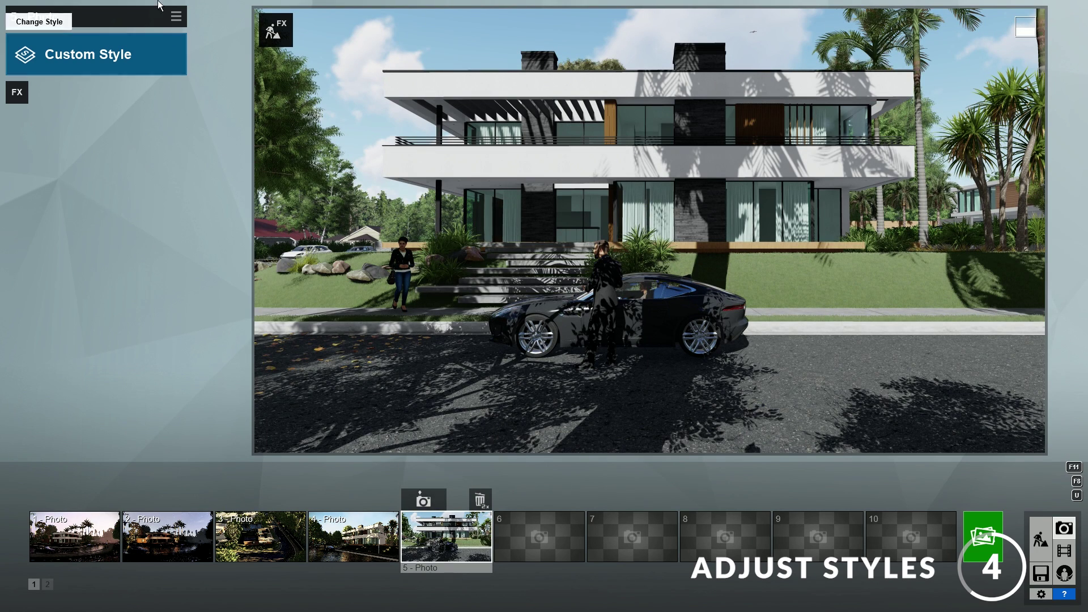
{"action": "left_click", "coordinate": [131, 65]}
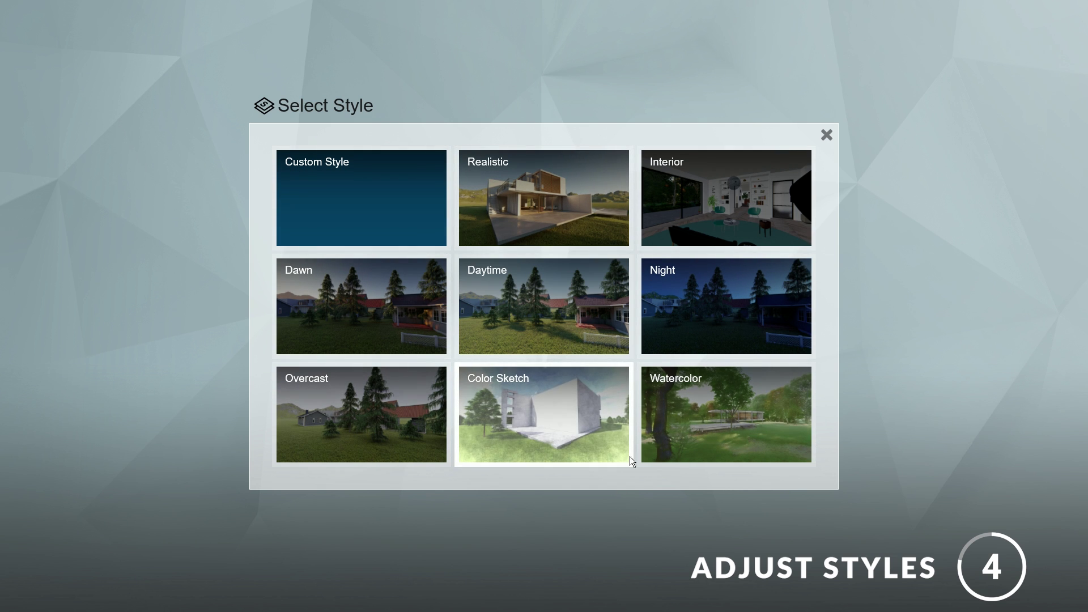
{"action": "left_click", "coordinate": [552, 194]}
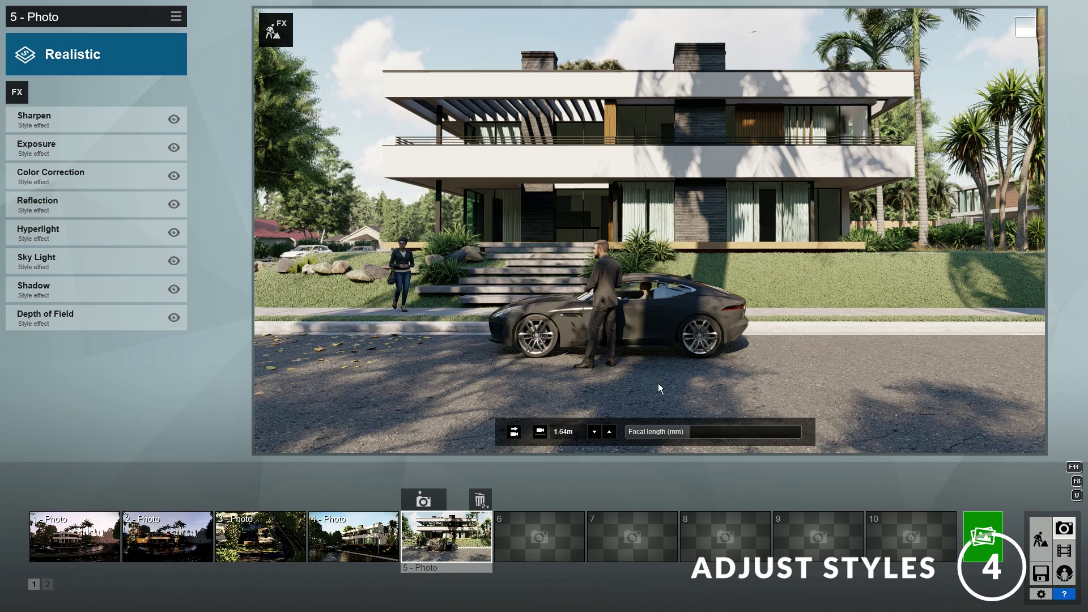
- Copy the full effects stack from photo 4 and paste it onto photo 5, the street-level front view
{"action": "left_click", "coordinate": [353, 537]}
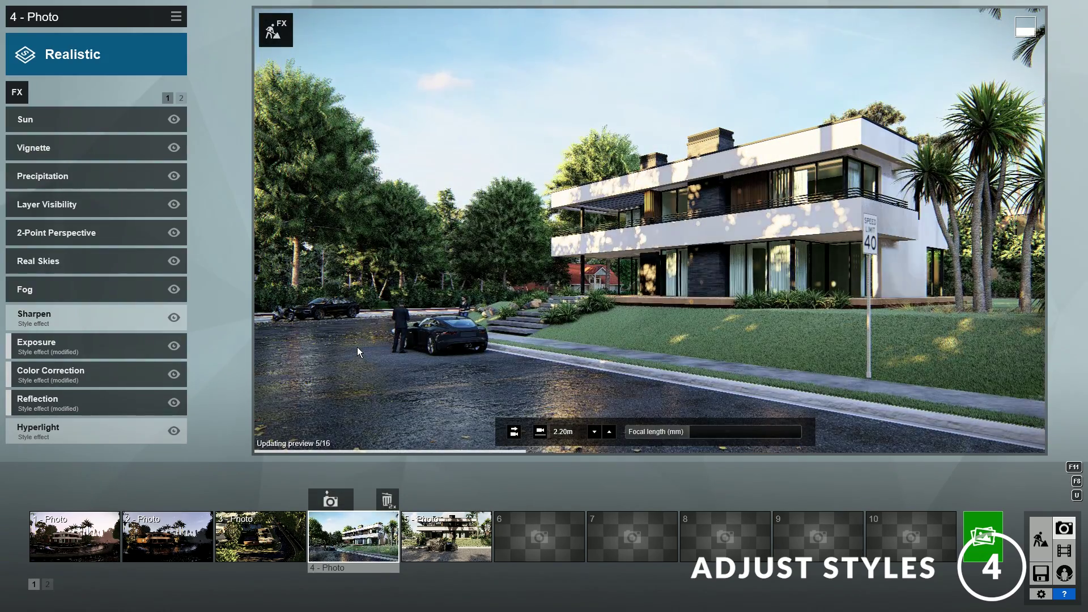
{"action": "left_click", "coordinate": [182, 17]}
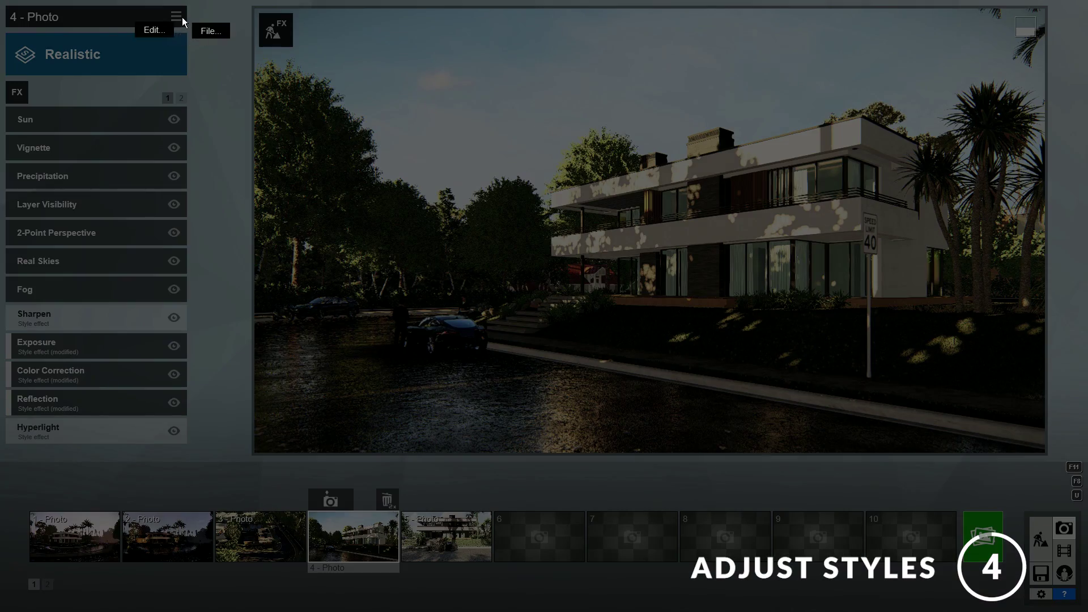
{"action": "left_click", "coordinate": [151, 29]}
{"action": "left_click", "coordinate": [106, 30]}
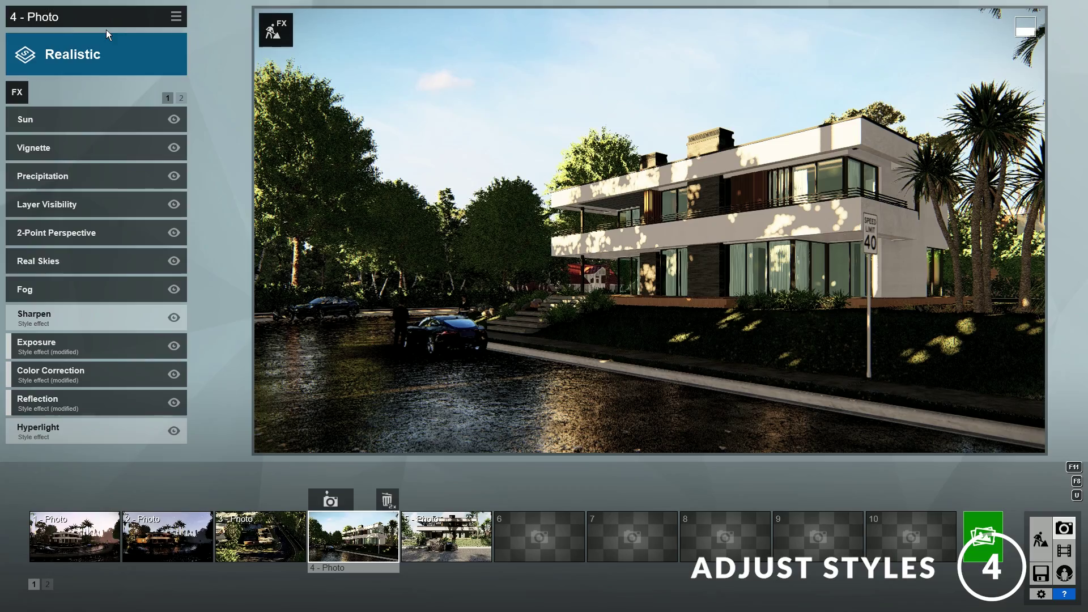
{"action": "left_click", "coordinate": [454, 536]}
{"action": "left_click", "coordinate": [182, 17]}
{"action": "left_click", "coordinate": [151, 29]}
{"action": "left_click", "coordinate": [215, 29]}
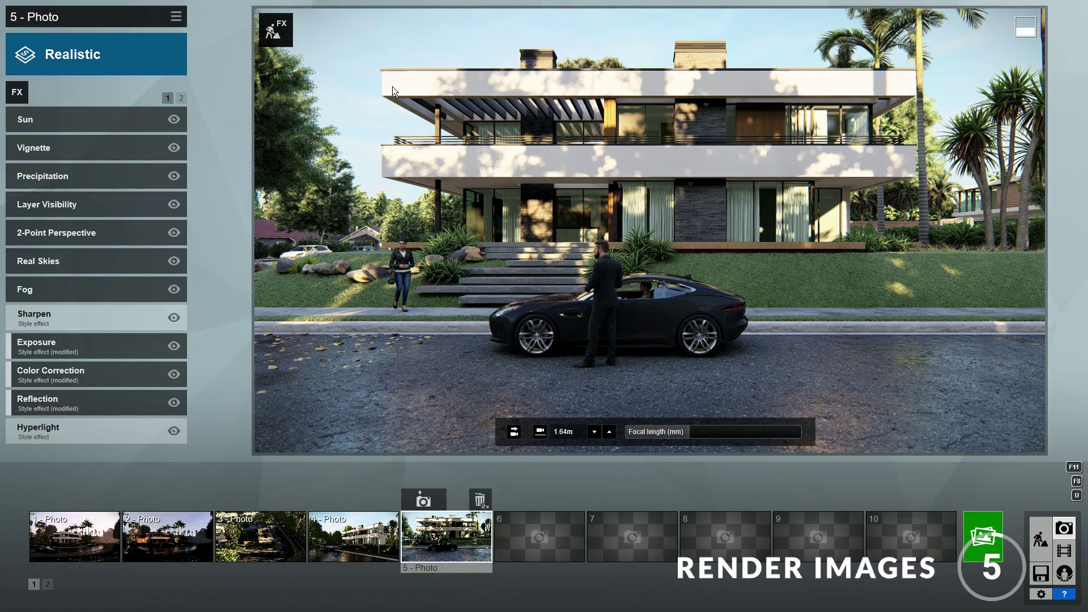
- Render photos 1 to 5 together as a photo set at Print resolution, 3840x2160
{"action": "left_click", "coordinate": [71, 535]}
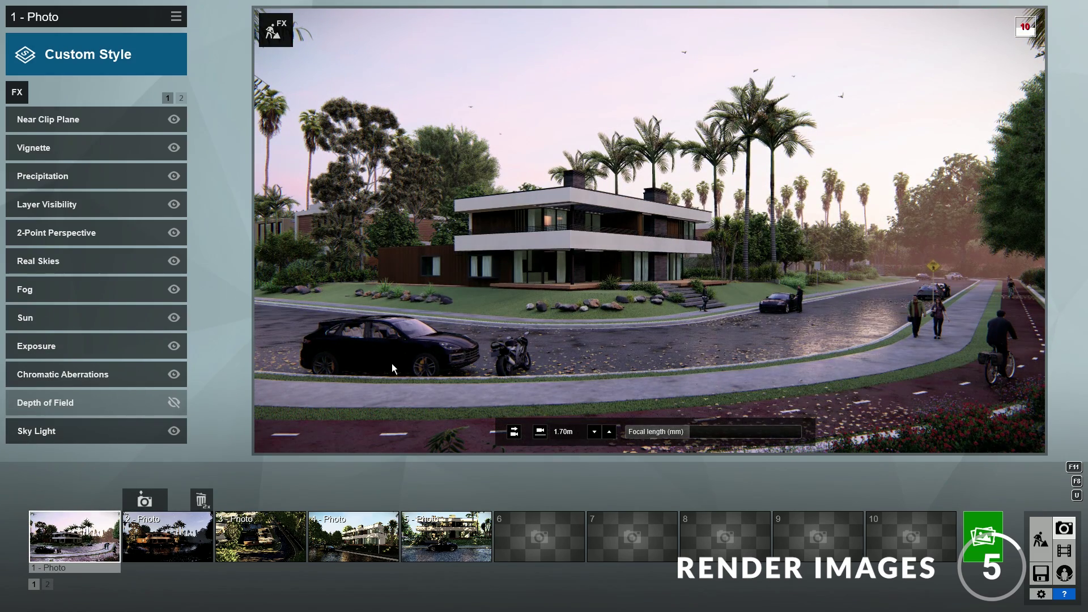
{"action": "left_click", "coordinate": [981, 543]}
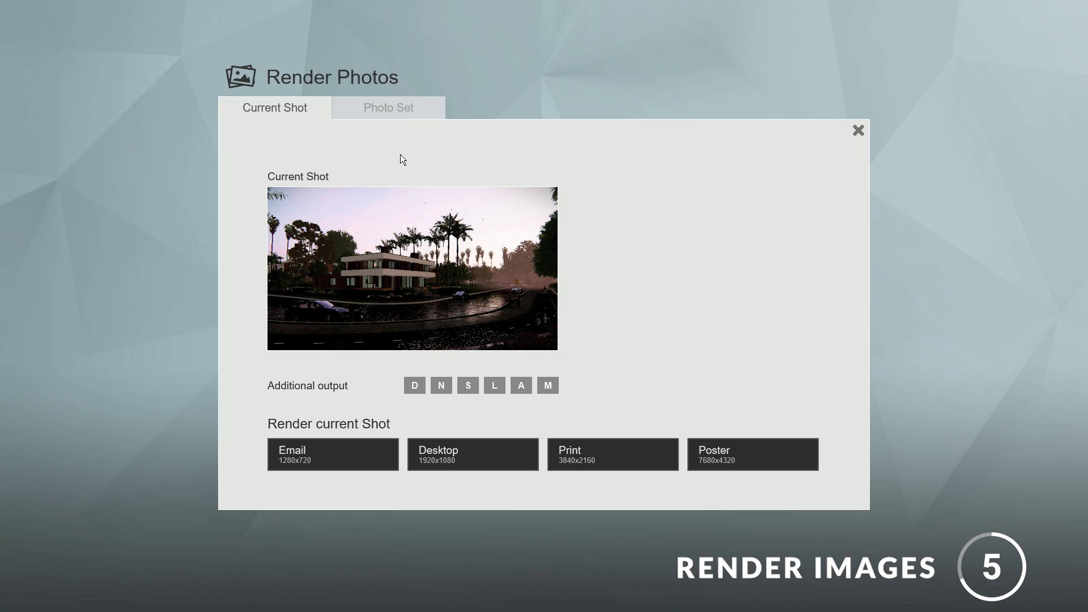
{"action": "left_click", "coordinate": [390, 108]}
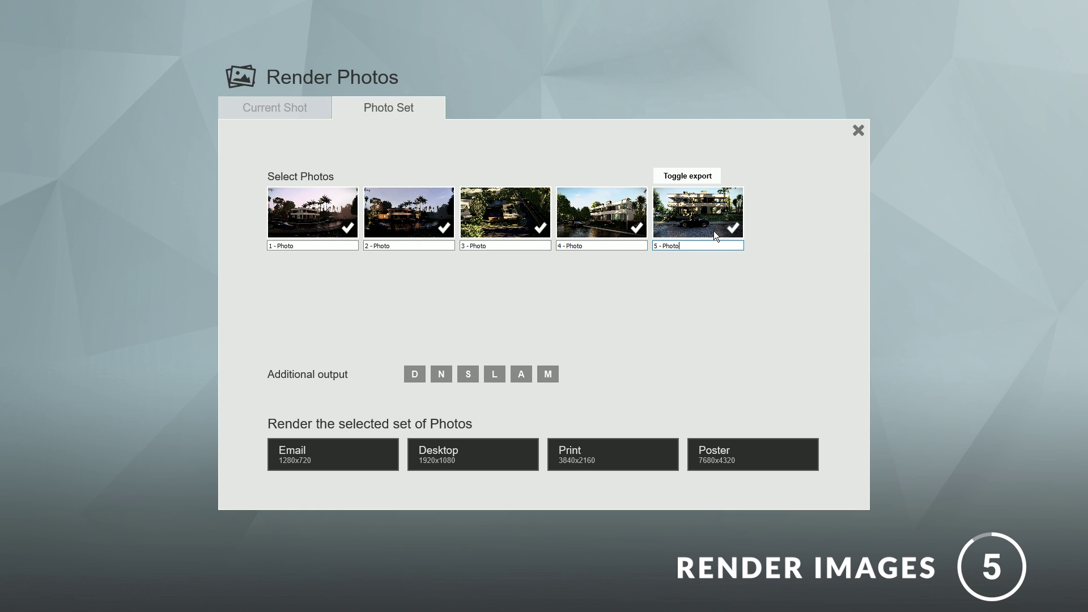
{"action": "left_click", "coordinate": [572, 440]}
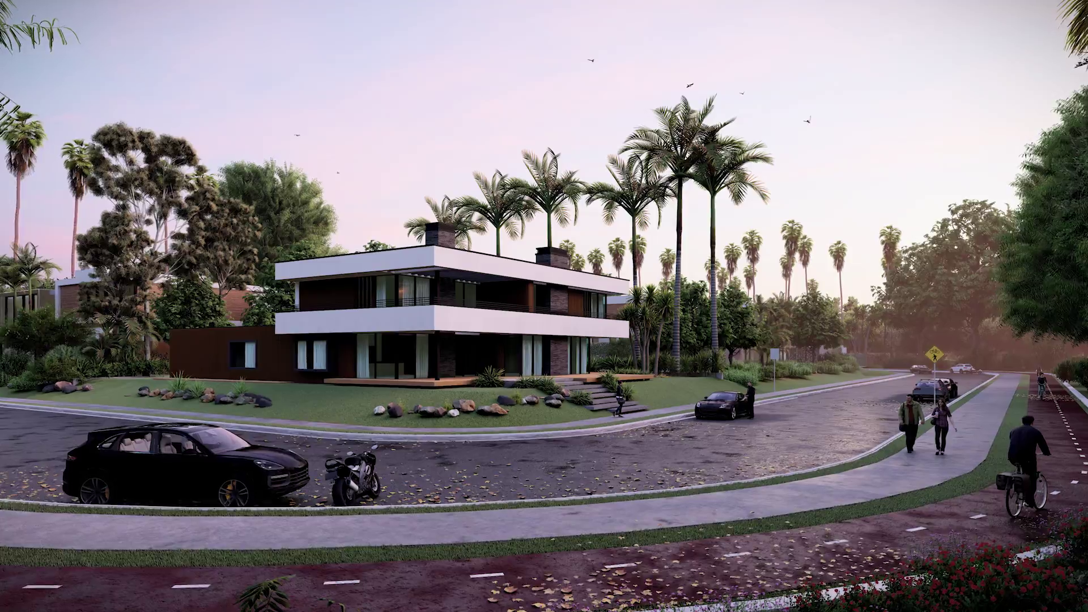